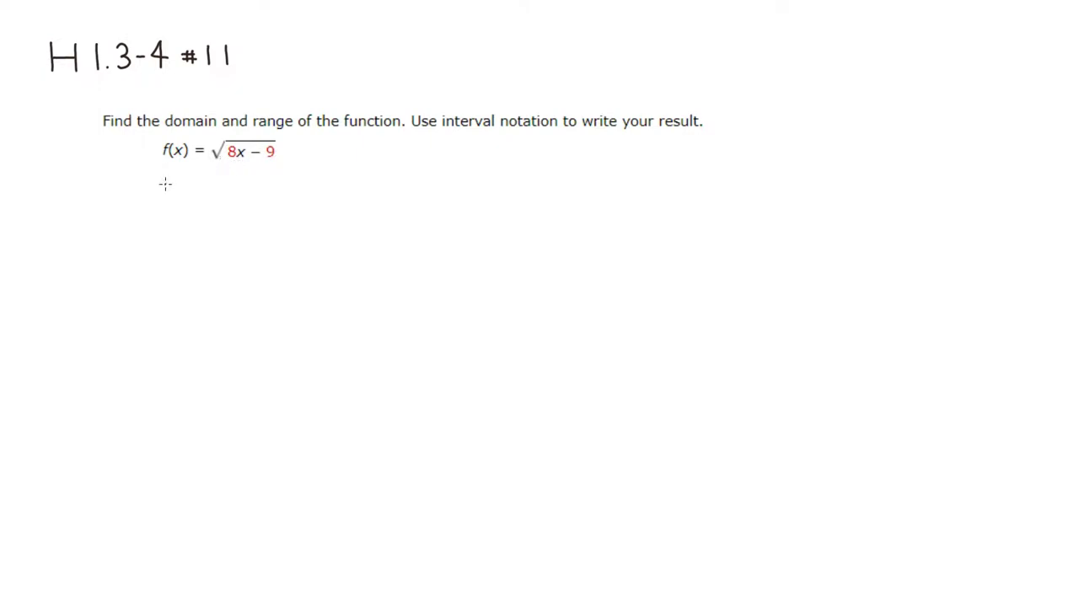
# Handwrite 8x−9 ≥ 0 ⇒ 8x ≥ 9, circling −9 and noting division by 8
pyautogui.moveTo(163, 179)
pyautogui.mouseDown()
pyautogui.moveTo(177, 189)
pyautogui.moveTo(206, 182)
pyautogui.moveTo(204, 195)
pyautogui.mouseUp()
pyautogui.moveTo(217, 180)
pyautogui.mouseDown()
pyautogui.moveTo(227, 194)
pyautogui.moveTo(241, 182)
pyautogui.mouseUp()
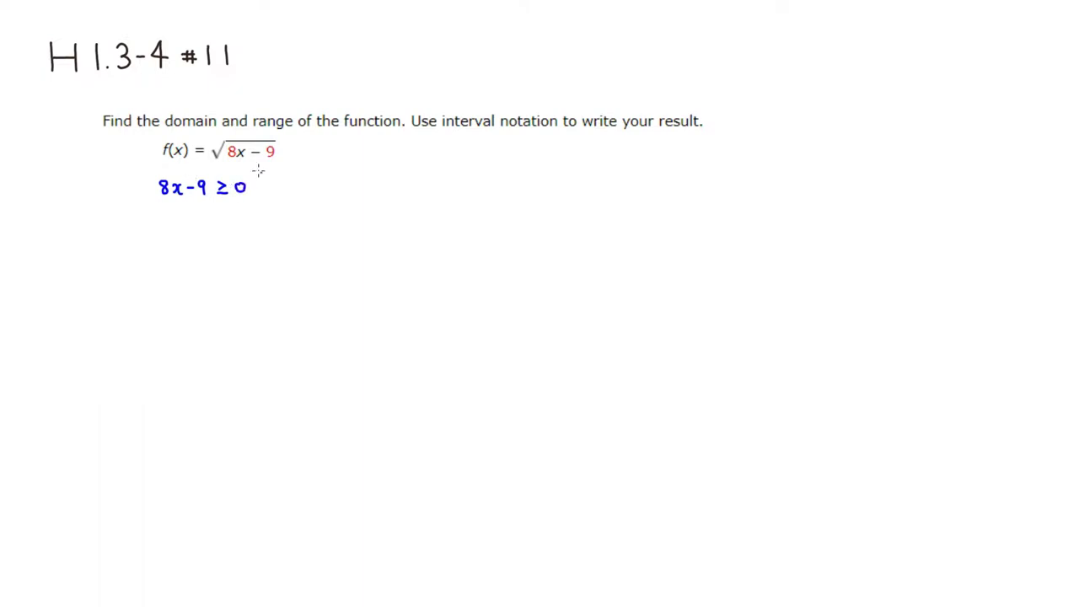
pyautogui.moveTo(263, 186); pyautogui.dragTo(276, 186)
pyautogui.moveTo(191, 194)
pyautogui.mouseDown()
pyautogui.moveTo(193, 176)
pyautogui.moveTo(196, 195)
pyautogui.moveTo(213, 173)
pyautogui.moveTo(233, 175)
pyautogui.mouseUp()
pyautogui.moveTo(258, 171)
pyautogui.mouseDown()
pyautogui.moveTo(296, 190)
pyautogui.moveTo(326, 182)
pyautogui.moveTo(321, 190)
pyautogui.mouseUp()
pyautogui.moveTo(321, 193)
pyautogui.mouseDown()
pyautogui.moveTo(346, 182)
pyautogui.moveTo(345, 194)
pyautogui.mouseUp()
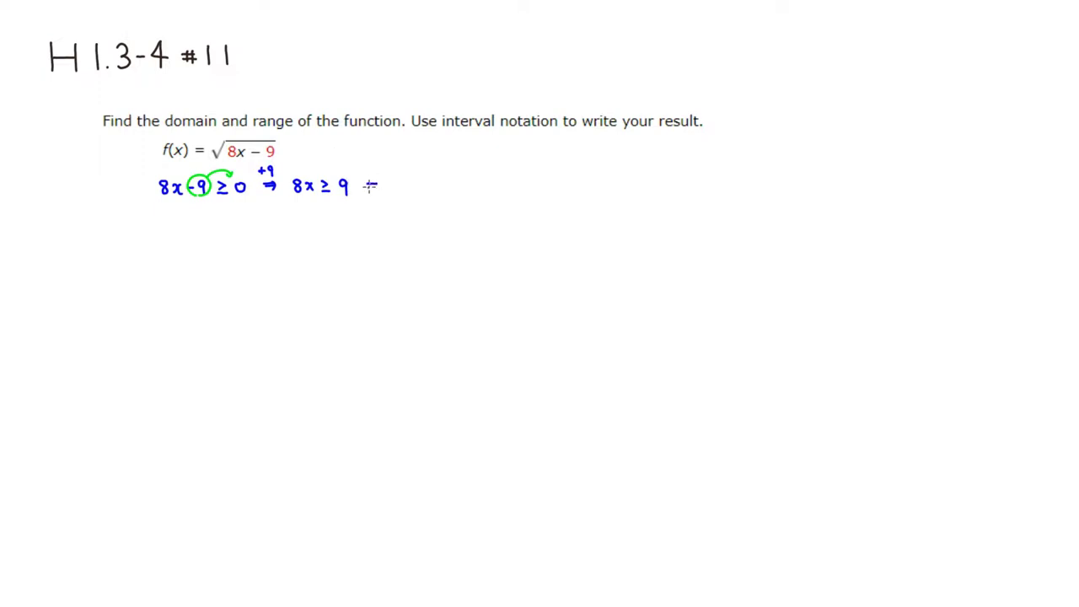
pyautogui.moveTo(365, 182); pyautogui.dragTo(377, 182)
pyautogui.moveTo(366, 188)
pyautogui.mouseDown()
pyautogui.moveTo(380, 191)
pyautogui.moveTo(363, 175)
pyautogui.moveTo(372, 168)
pyautogui.moveTo(398, 189)
pyautogui.moveTo(442, 174)
pyautogui.moveTo(442, 187)
pyautogui.mouseUp()
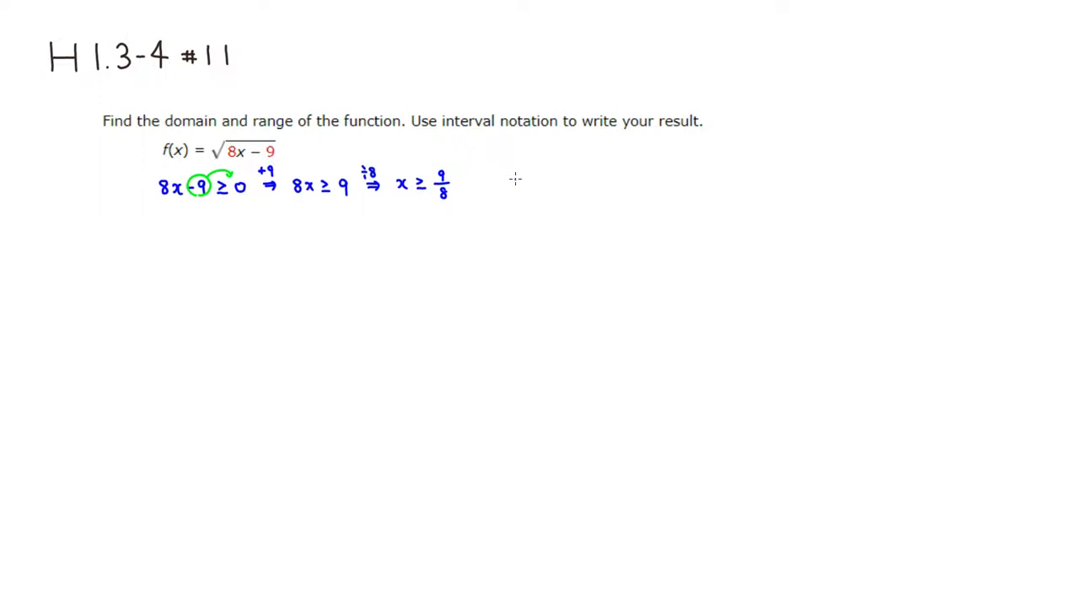
# Write the domain interval [9/8, +∞) on the whiteboard
pyautogui.moveTo(514, 175)
pyautogui.mouseDown()
pyautogui.moveTo(511, 192)
pyautogui.moveTo(525, 174)
pyautogui.moveTo(523, 186)
pyautogui.mouseUp()
pyautogui.moveTo(517, 187); pyautogui.dragTo(537, 194)
pyautogui.moveTo(548, 183); pyautogui.dragTo(556, 182)
pyautogui.moveTo(551, 178)
pyautogui.mouseDown()
pyautogui.moveTo(552, 187)
pyautogui.moveTo(581, 183)
pyautogui.moveTo(577, 193)
pyautogui.mouseUp()
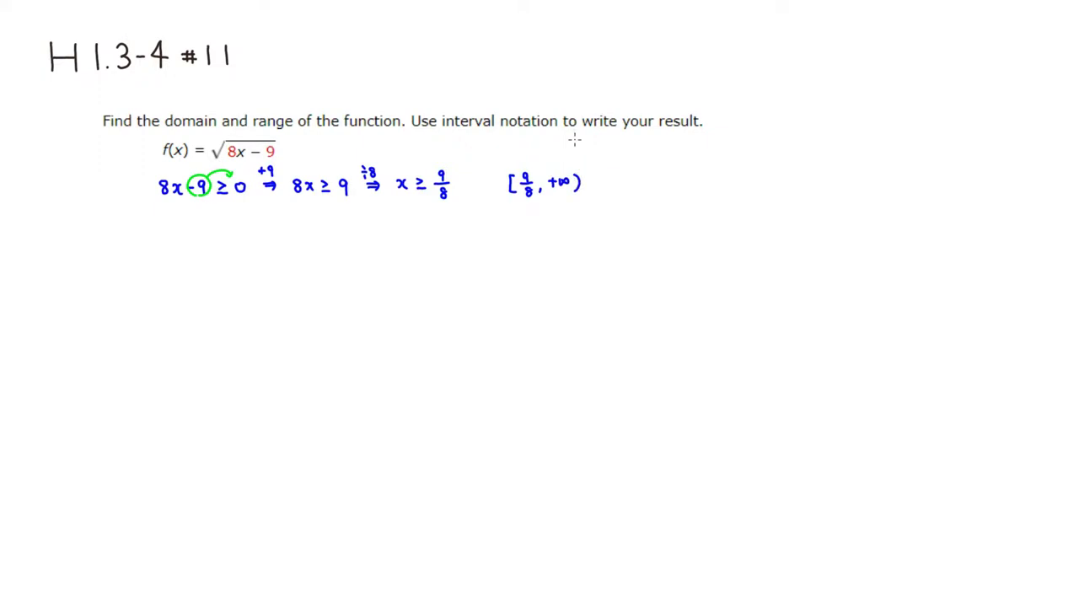
# Enter [9/8, ∞) in question 11's Domain box, inserting ∞ from calcPad Symbols
pyautogui.hotkey('alt', 'Tab')
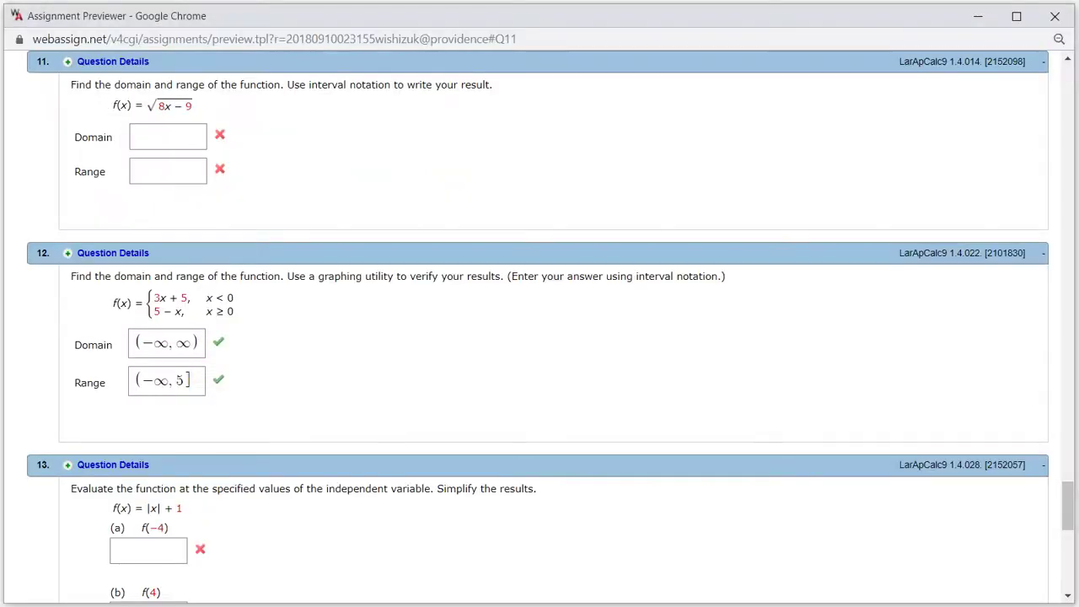
pyautogui.click(168, 137)
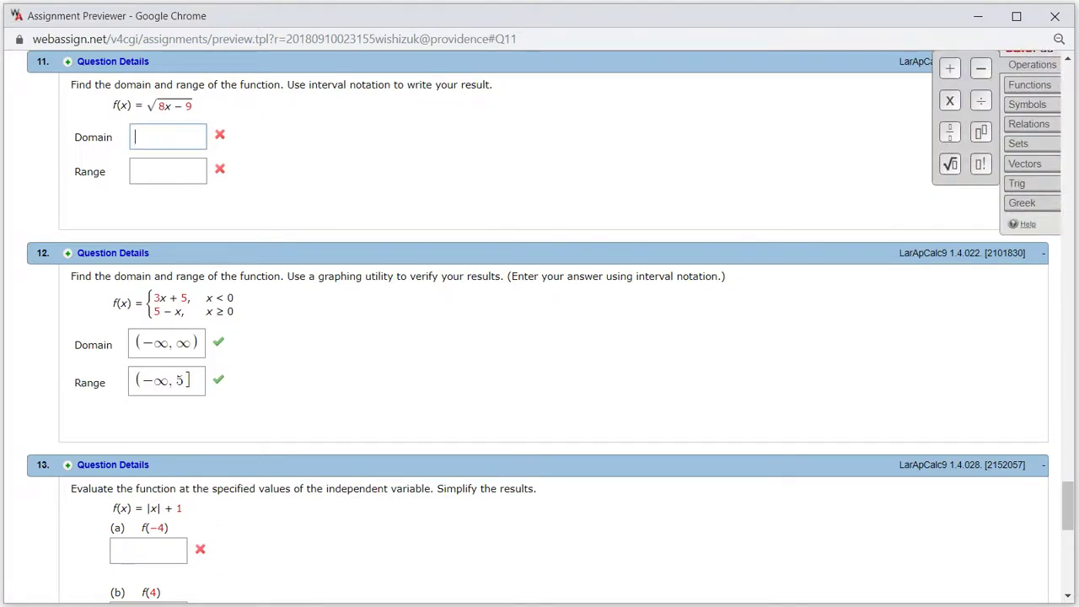
pyautogui.write('[')
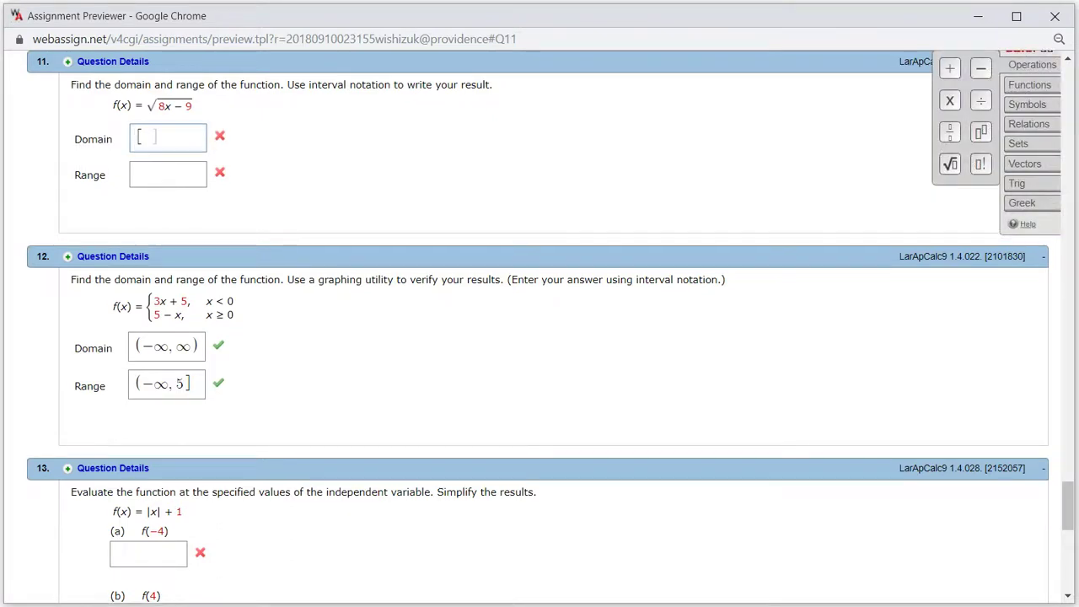
pyautogui.write('9/8')
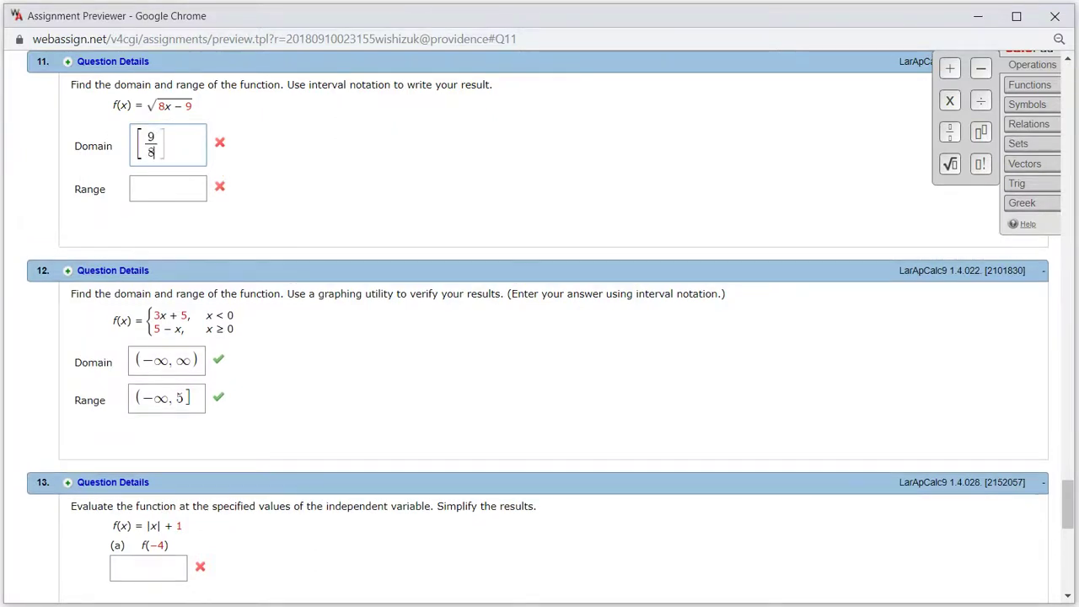
pyautogui.press('Right')
pyautogui.write(',')
pyautogui.click(1027, 103)
pyautogui.click(949, 119)
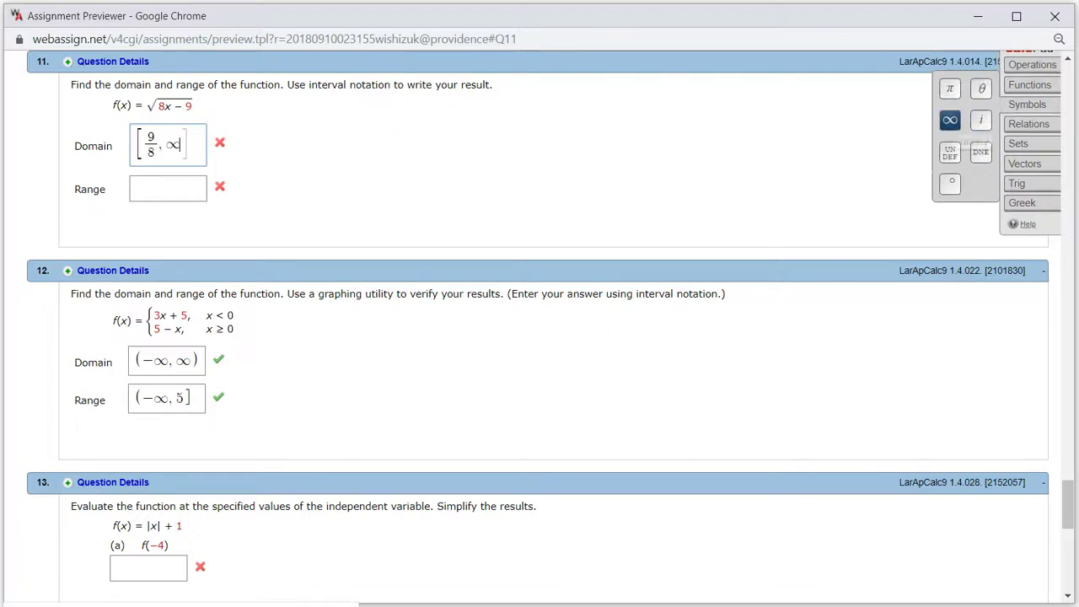
pyautogui.write(')')
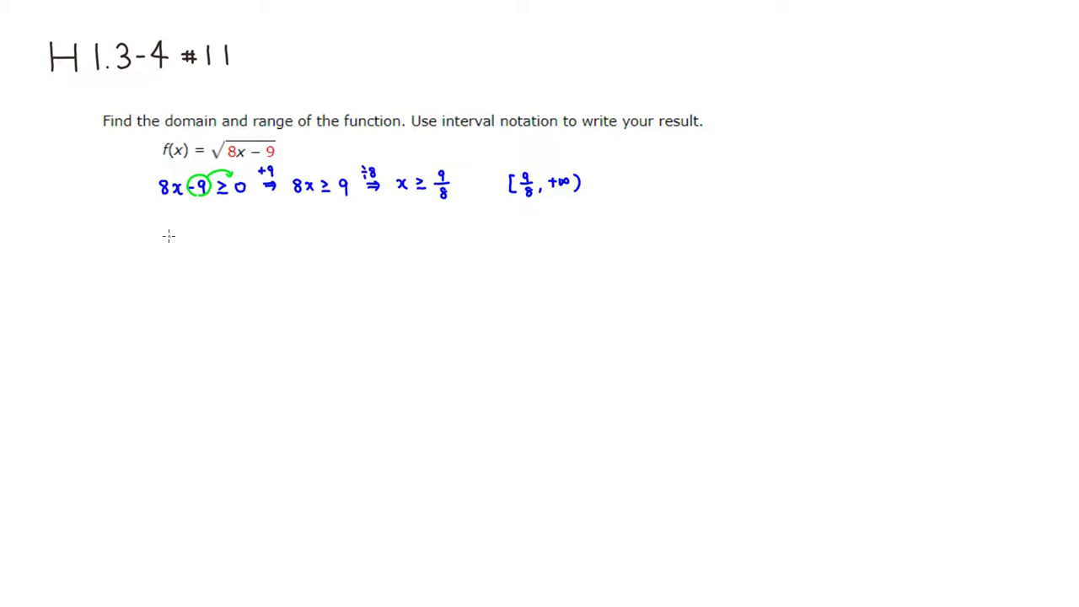
# Handwrite Rf = [0, +∞) in blue pen beneath the domain work
pyautogui.moveTo(164, 237); pyautogui.dragTo(187, 252)
pyautogui.moveTo(111, 237)
pyautogui.mouseDown()
pyautogui.moveTo(111, 254)
pyautogui.moveTo(128, 246)
pyautogui.mouseUp()
pyautogui.click(127, 243)
pyautogui.click(127, 251)
pyautogui.moveTo(139, 242); pyautogui.dragTo(147, 248)
pyautogui.moveTo(196, 246)
pyautogui.mouseDown()
pyautogui.moveTo(228, 246)
pyautogui.moveTo(221, 255)
pyautogui.mouseUp()
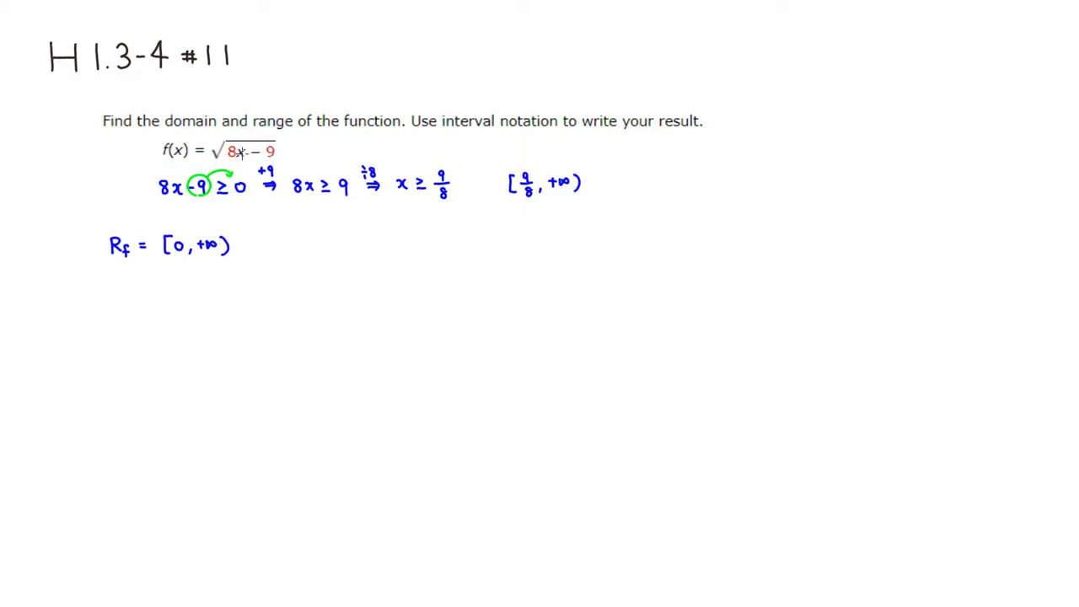
pyautogui.hotkey('alt', 'Tab')
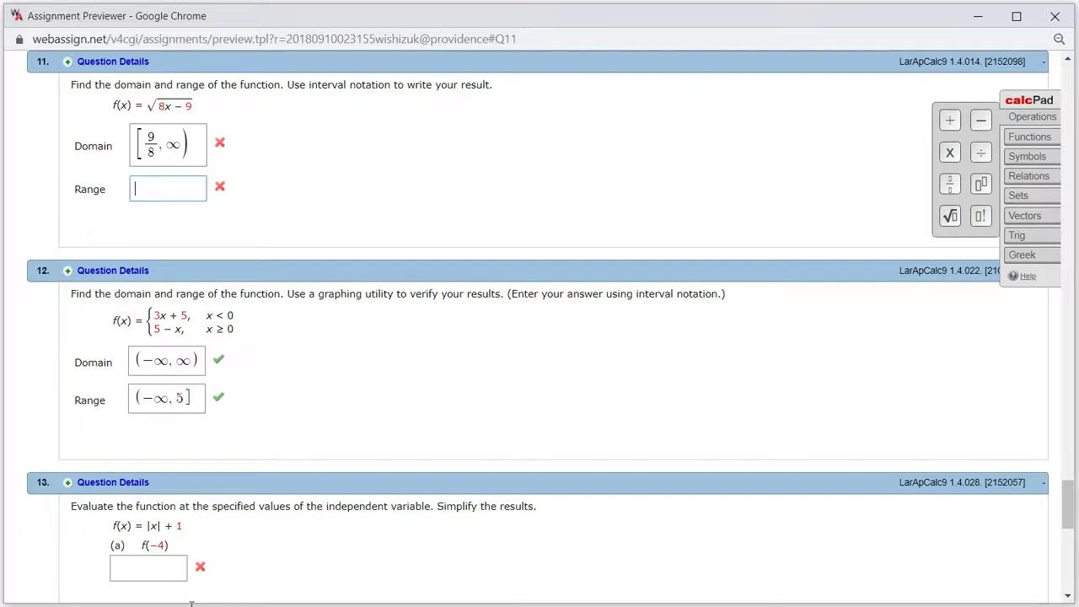
# Enter [0, ∞) as the Range answer, using the calcPad infinity symbol
pyautogui.write('[0,')
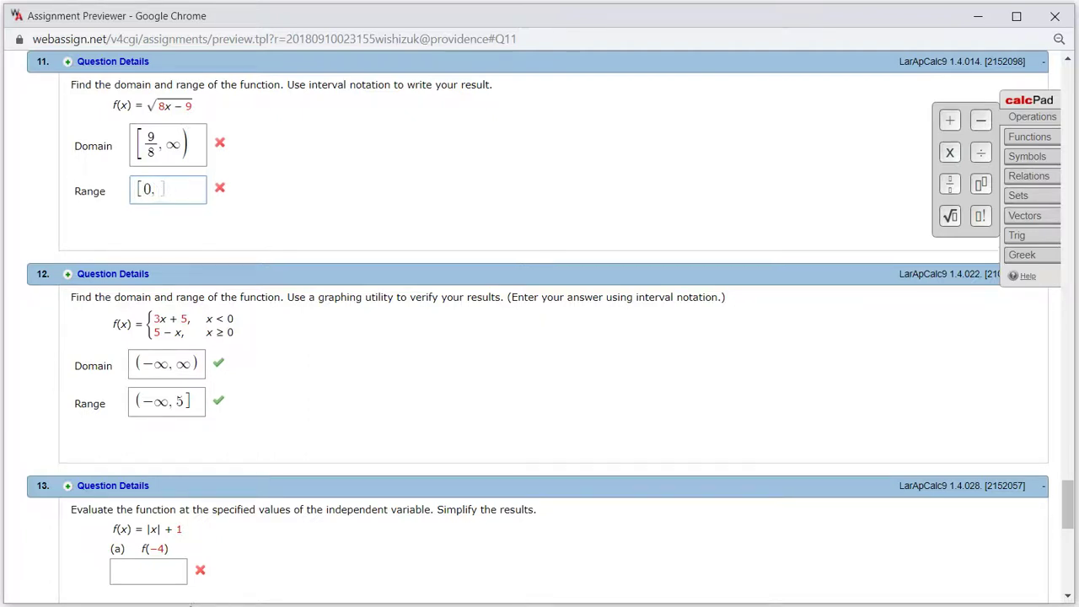
pyautogui.click(948, 172)
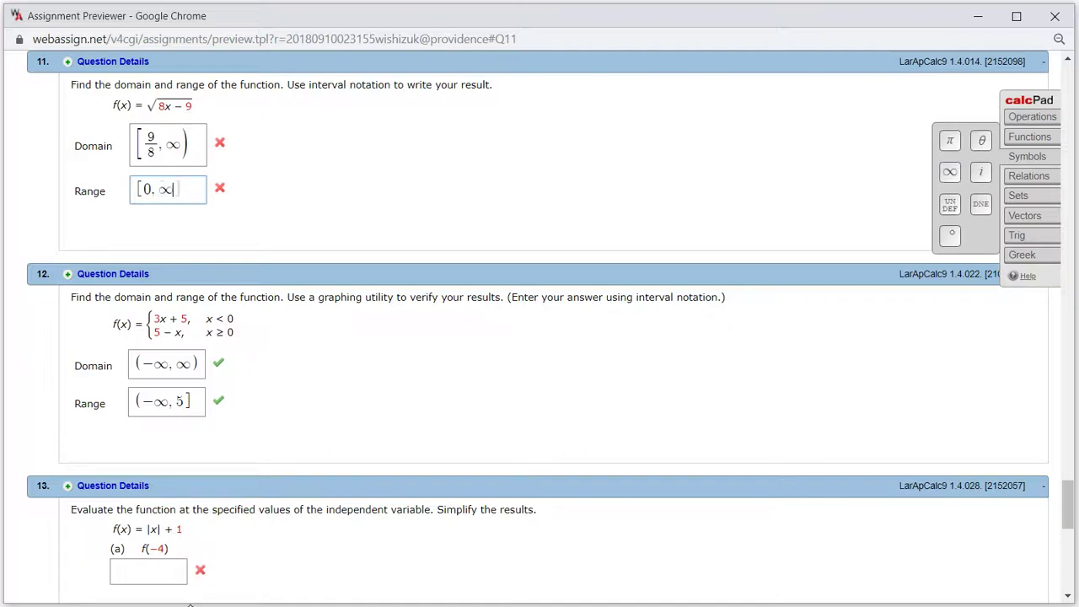
pyautogui.write(')')
# Submit question 11's domain and range answers for grading
pyautogui.scroll(-4, 1067, 505)
pyautogui.scroll(-4, 1067, 531)
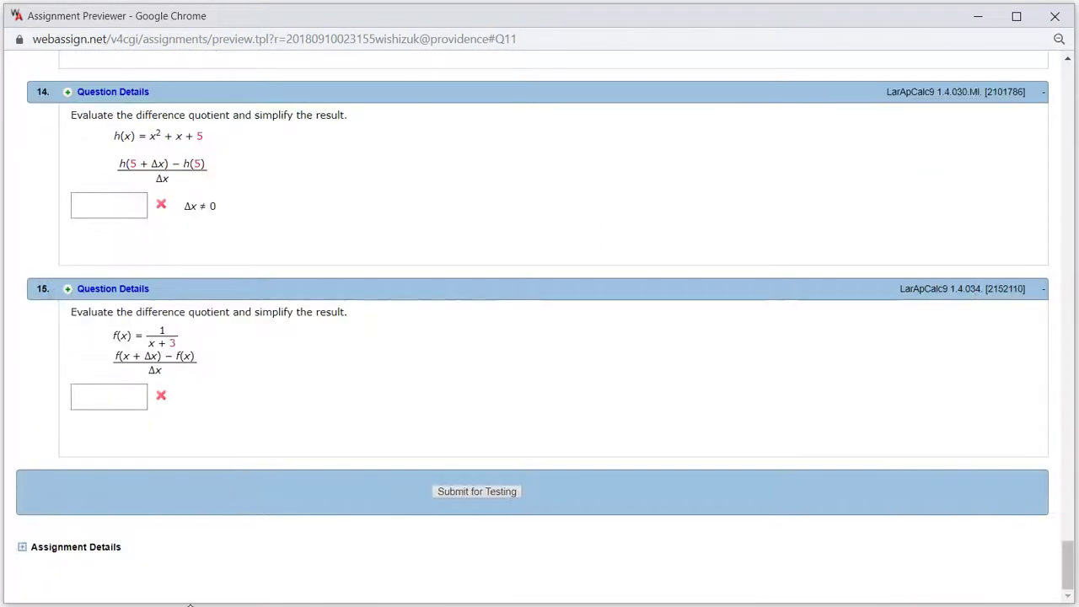
pyautogui.click(477, 491)
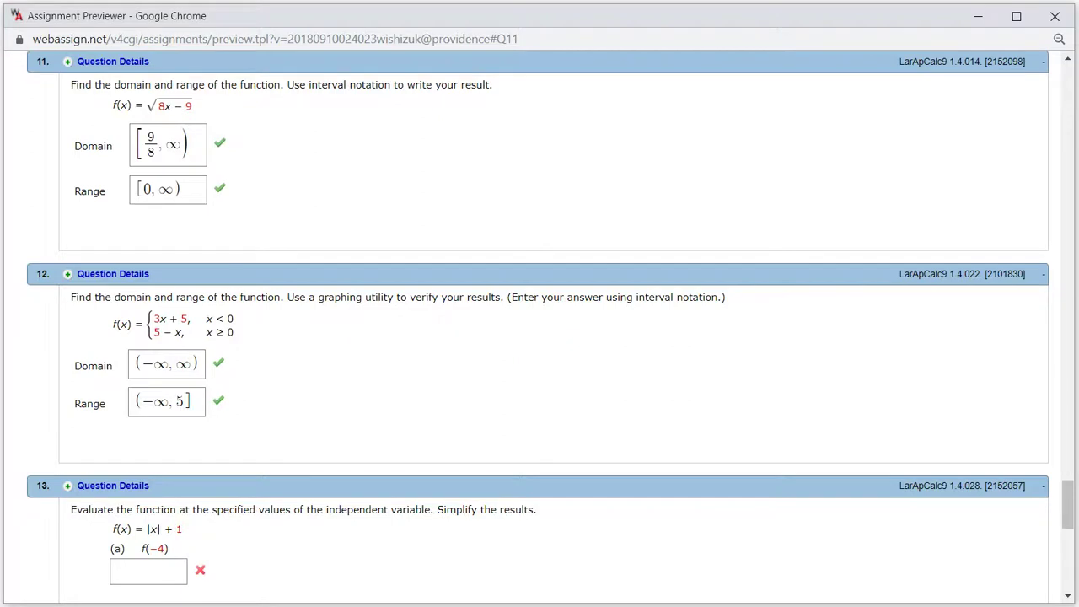
# Search Google for 'geogebra' in a new tab and open the GeoGebra | Free Math Apps site
pyautogui.hotkey('ctrl', 't')
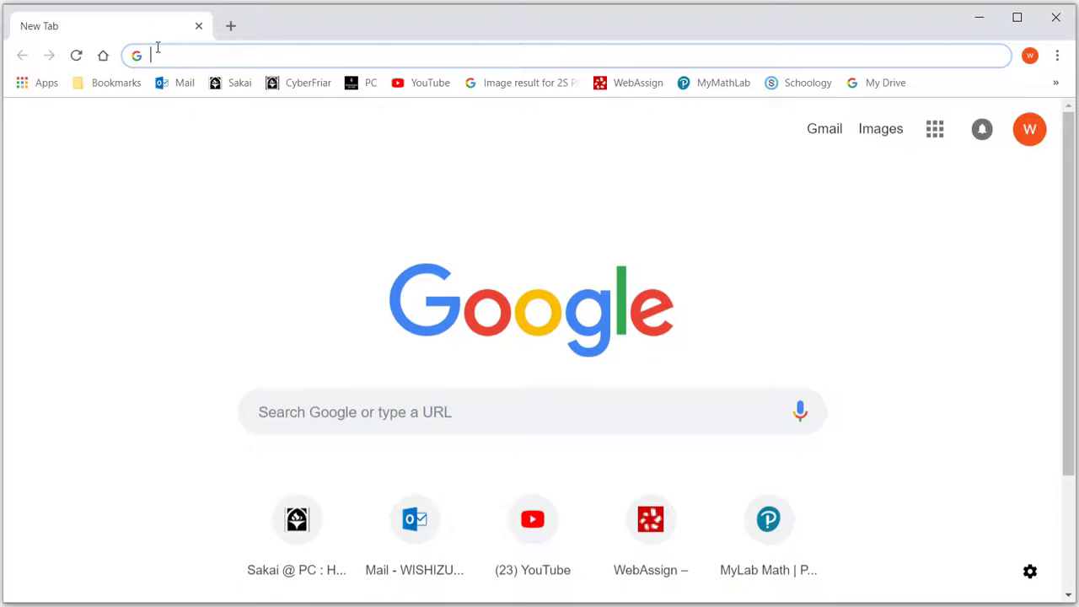
pyautogui.write('geo')
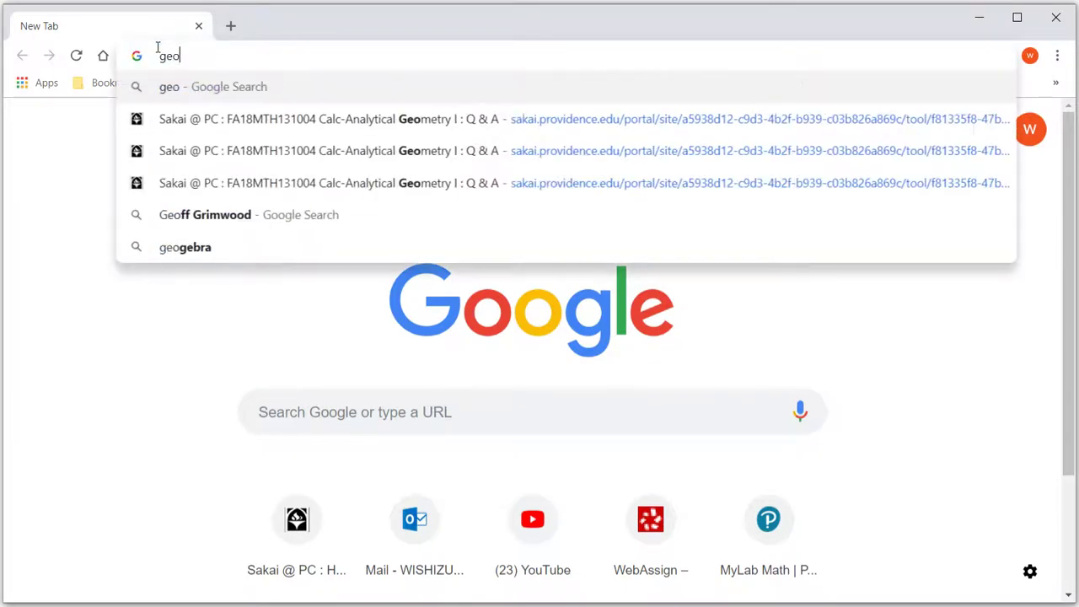
pyautogui.write('gebra')
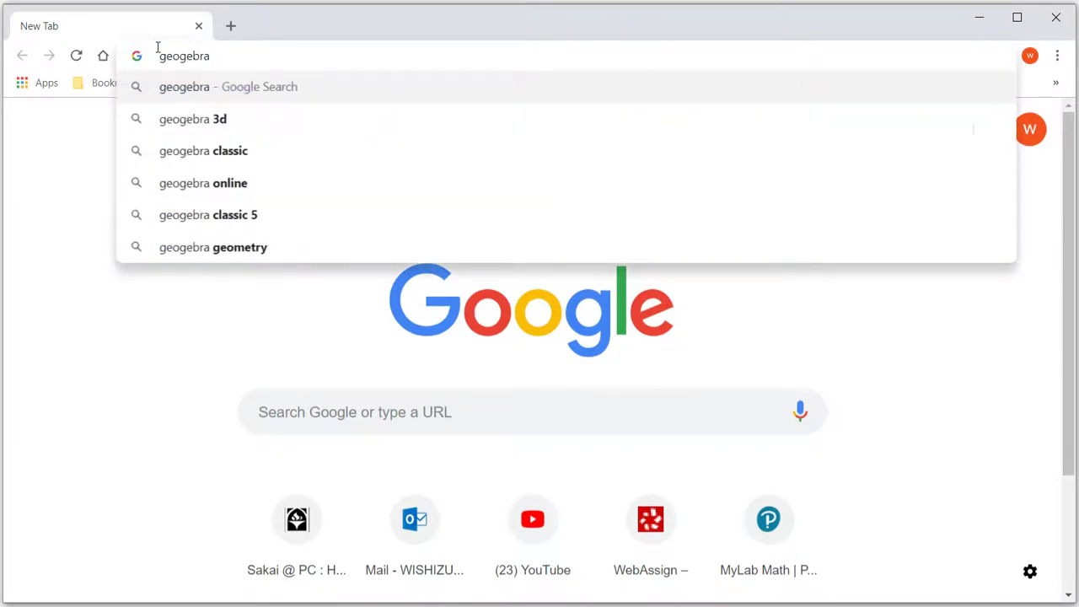
pyautogui.press('Return')
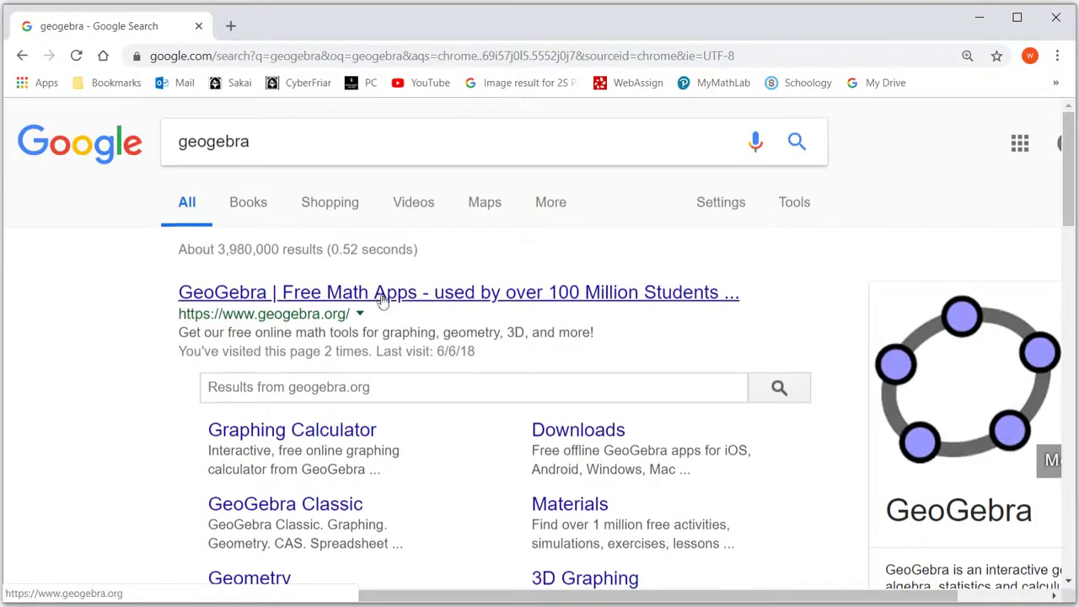
pyautogui.scroll(-1, 445, 413)
pyautogui.scroll(-1, 446, 413)
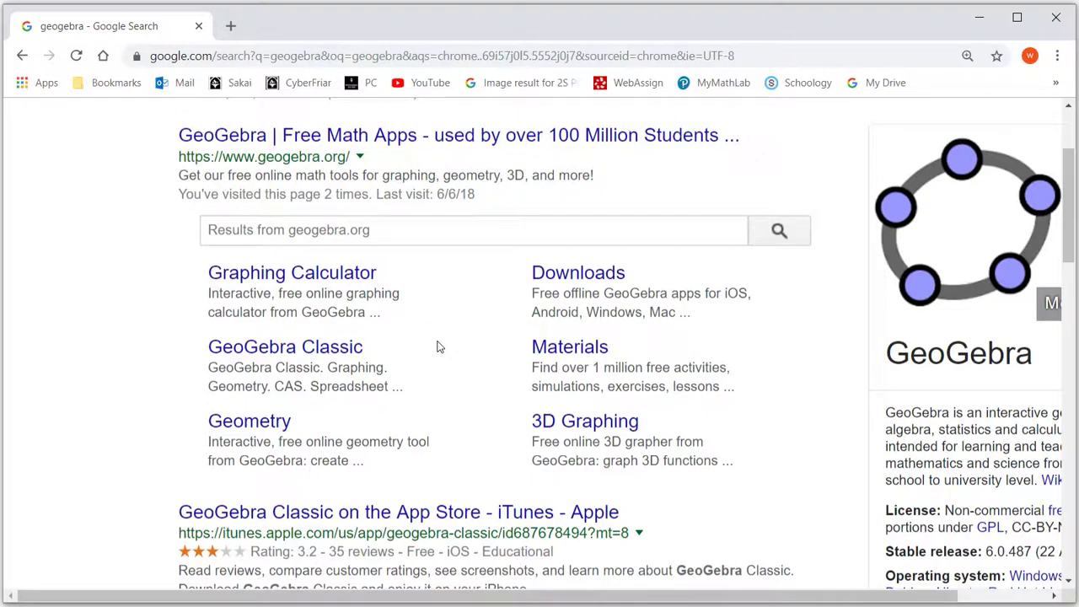
pyautogui.scroll(-1, 437, 345)
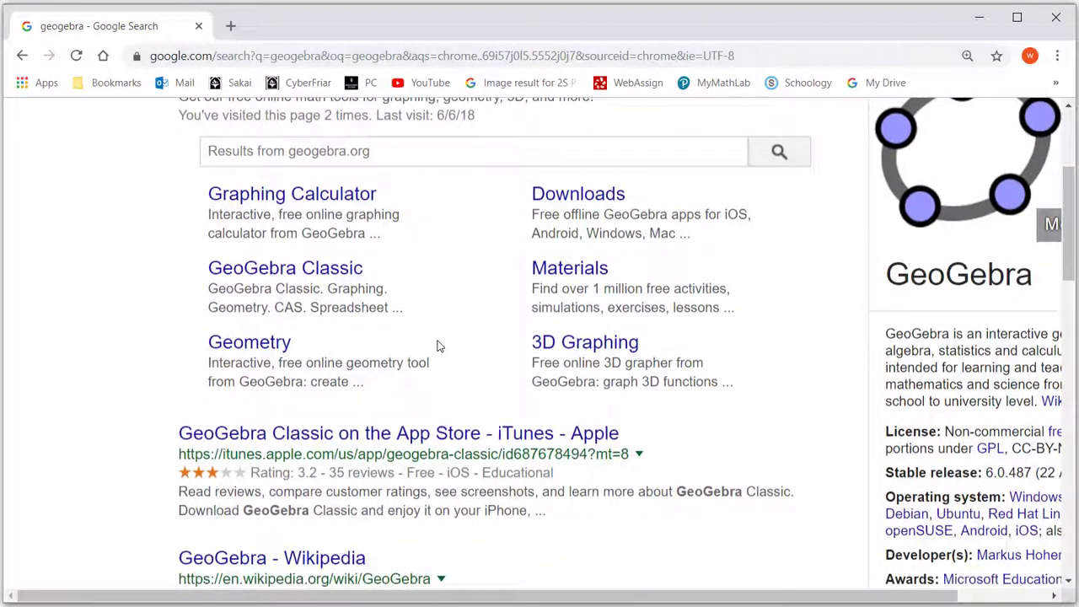
pyautogui.scroll(2, 437, 345)
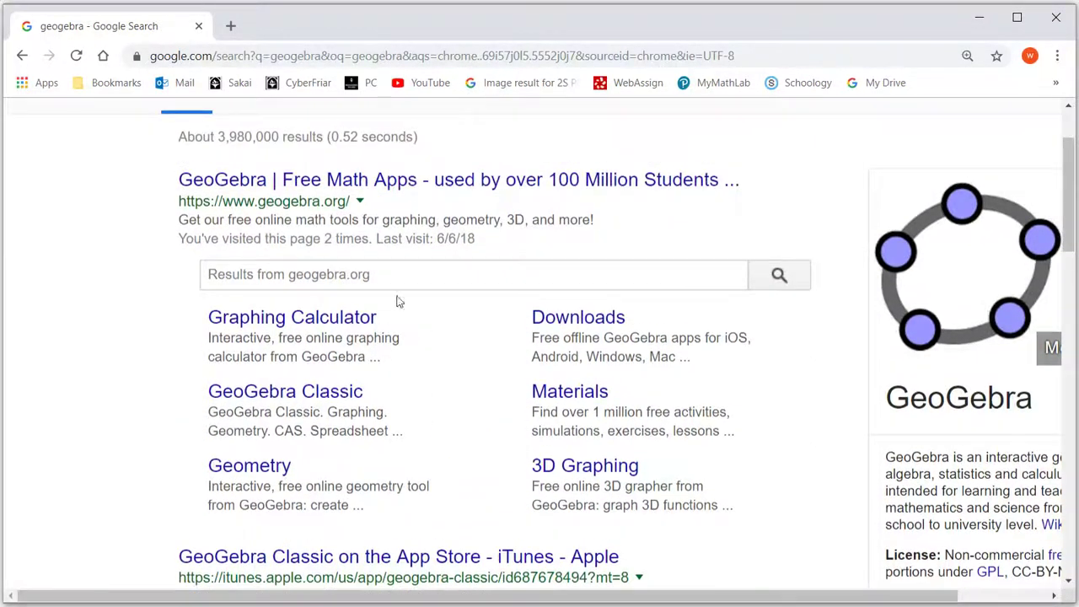
pyautogui.click(239, 185)
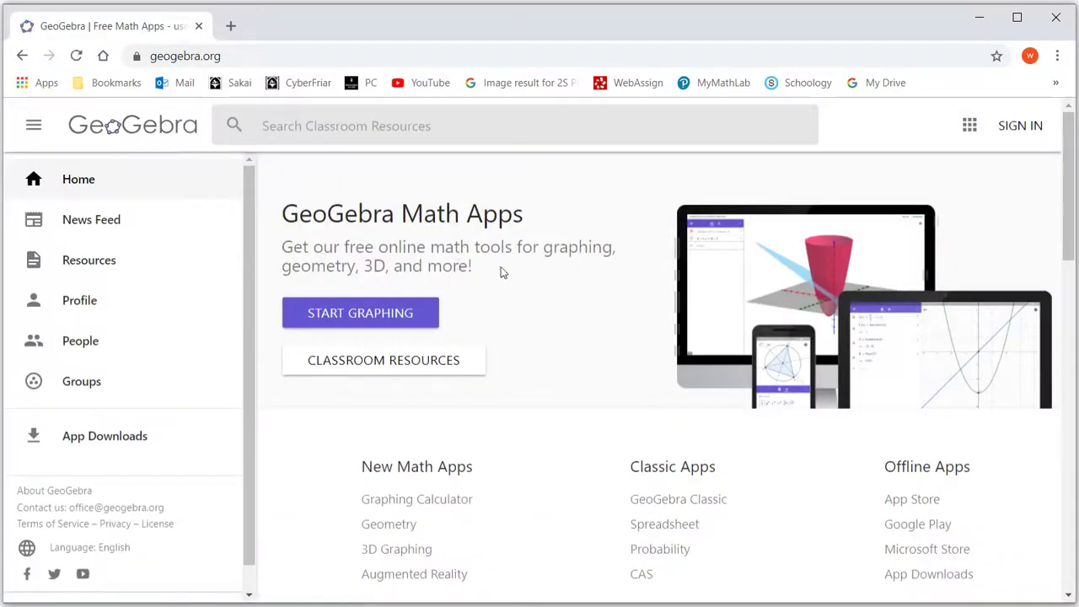
# Launch GeoGebra's Graphing Calculator with START GRAPHING
pyautogui.scroll(-1, 545, 332)
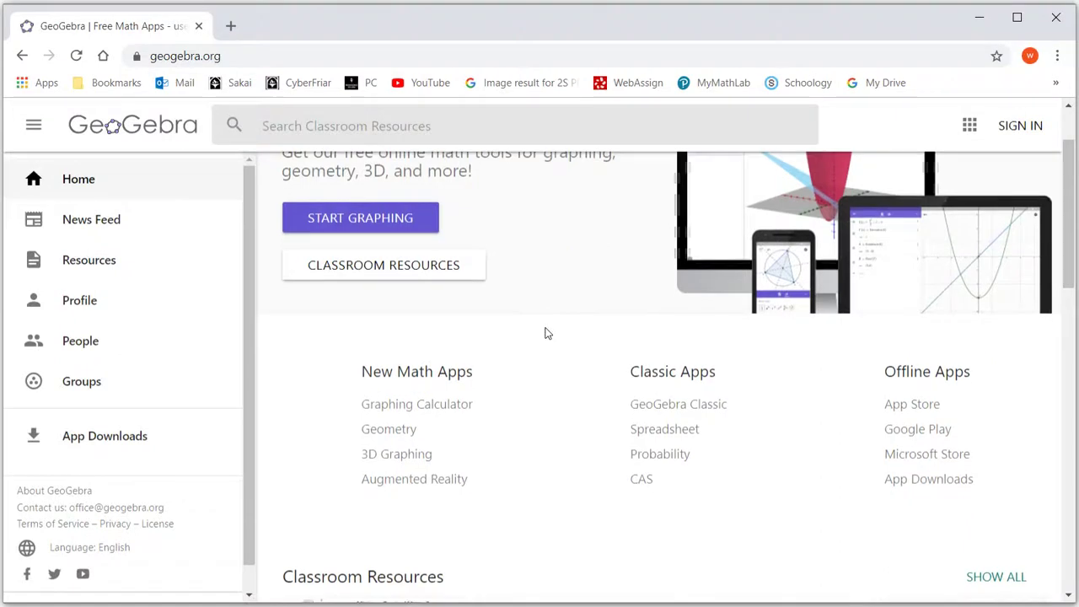
pyautogui.scroll(1, 544, 332)
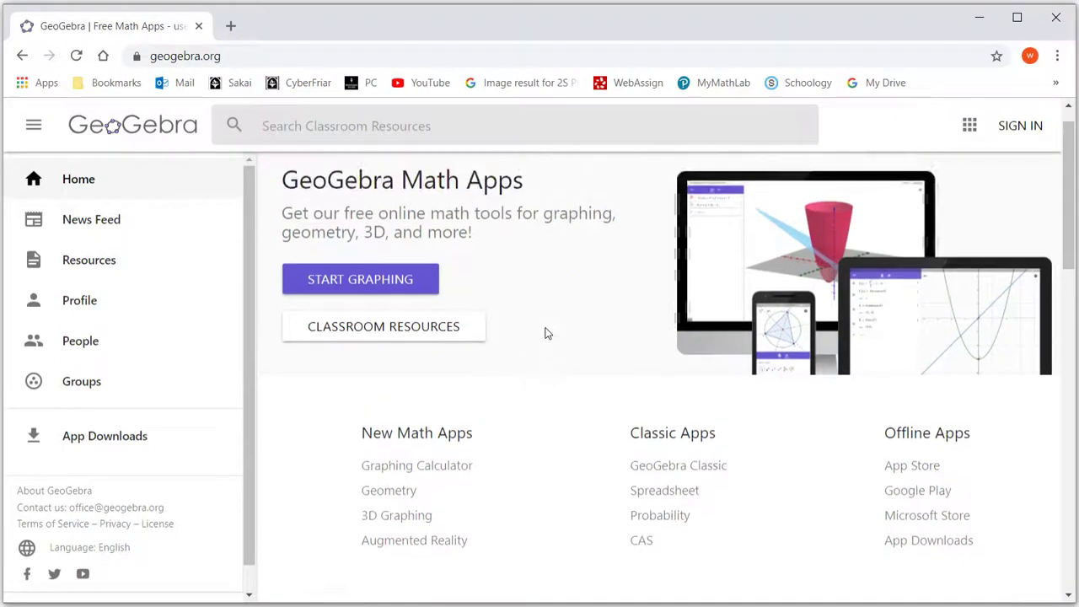
pyautogui.click(390, 287)
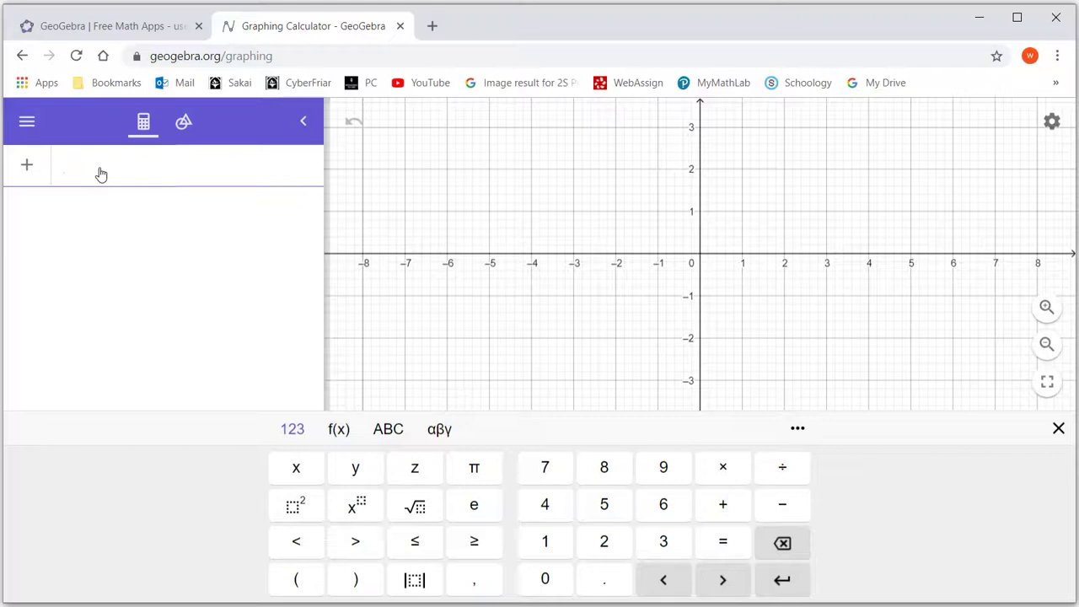
# Graph y = √(8x − 9) using the keypad's square-root key
pyautogui.write('y ')
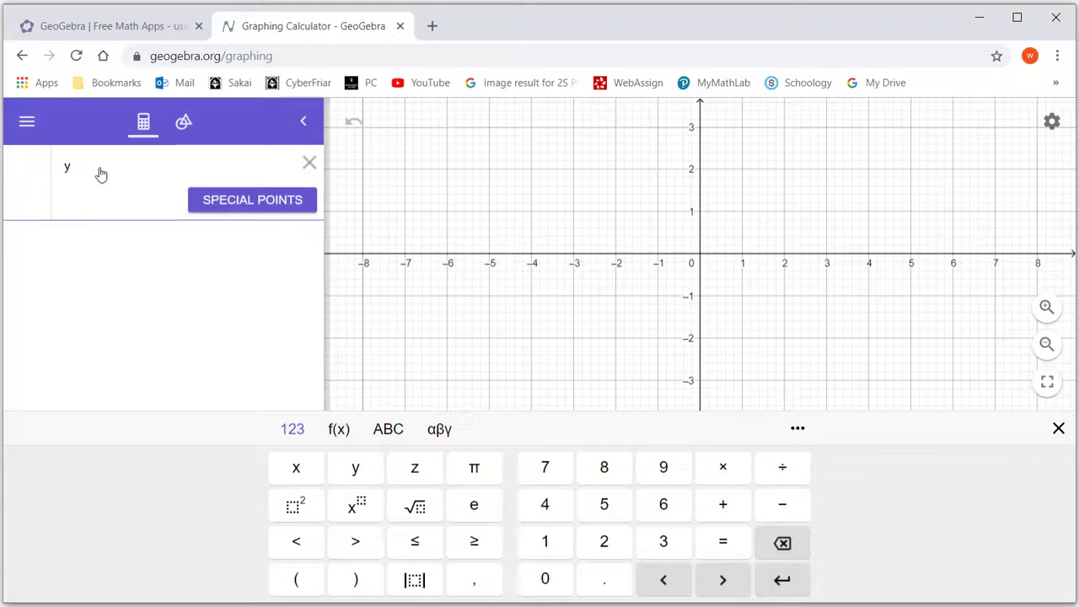
pyautogui.write('=')
pyautogui.click(417, 514)
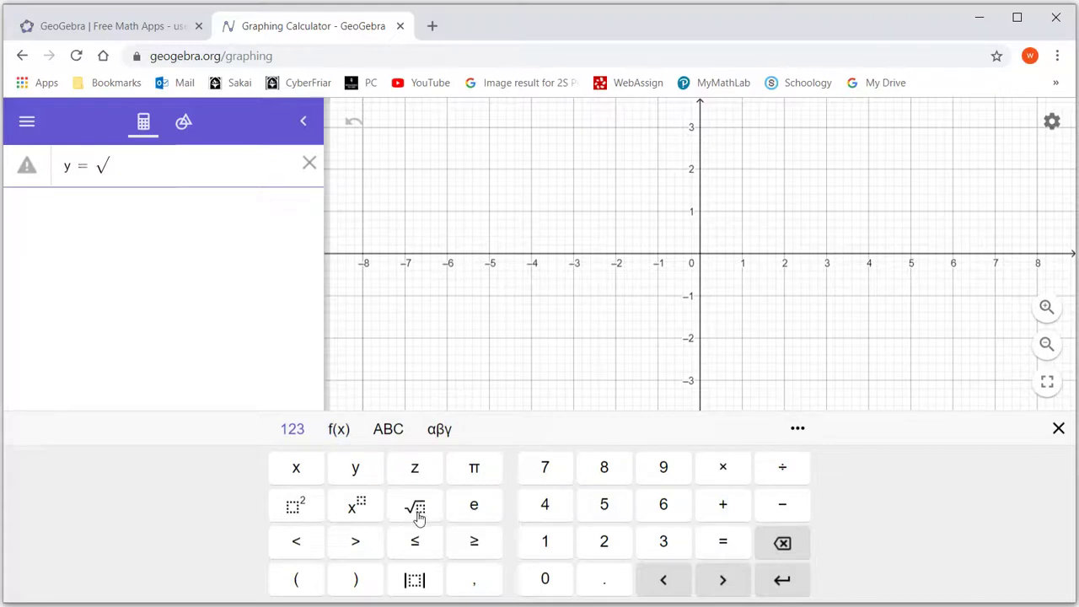
pyautogui.write('8')
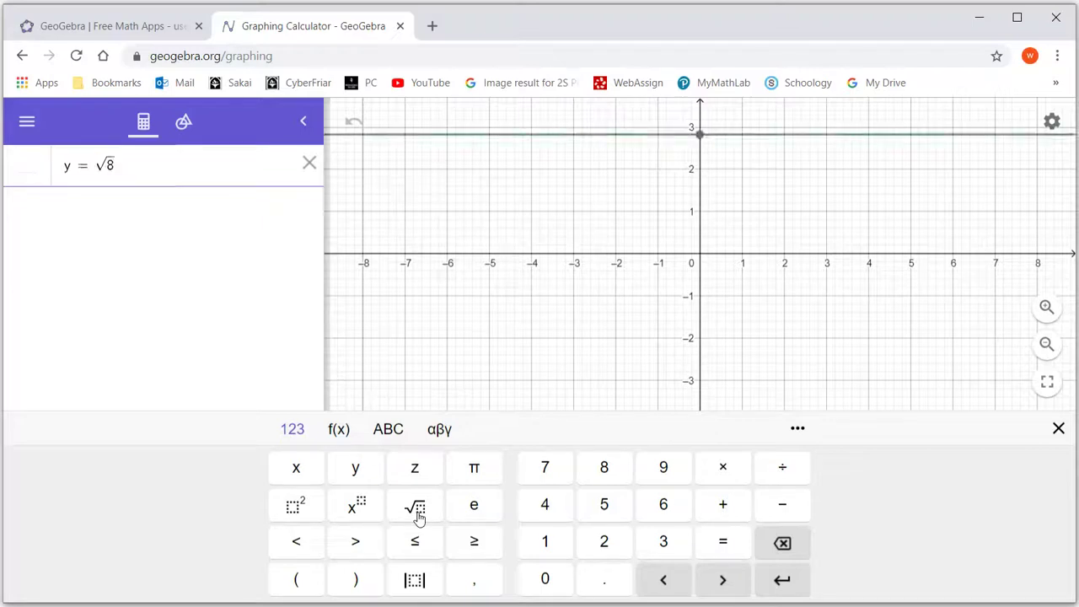
pyautogui.write('x-9')
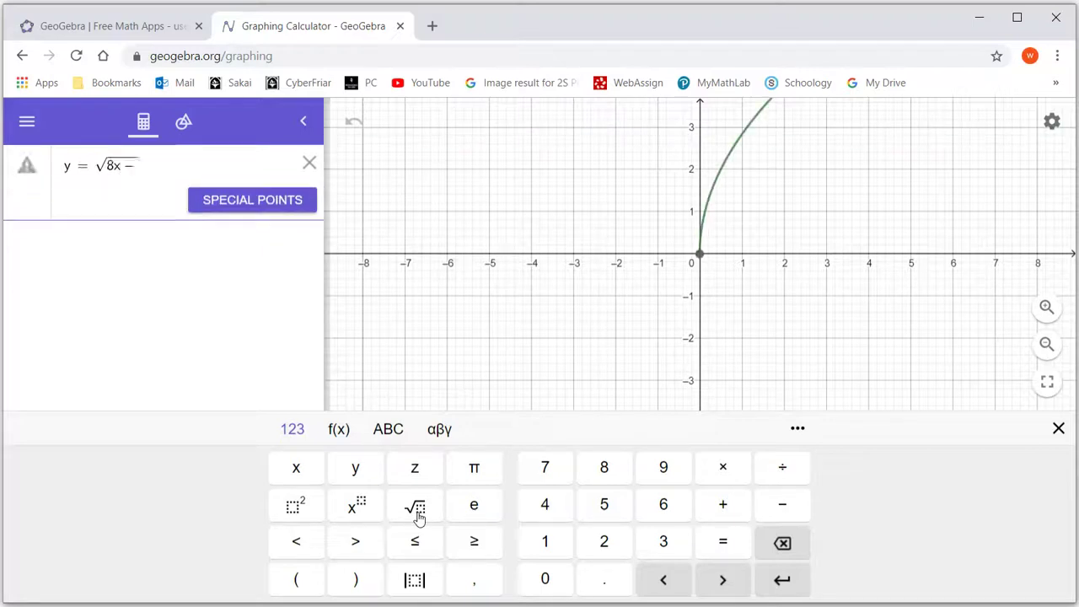
pyautogui.press('Return')
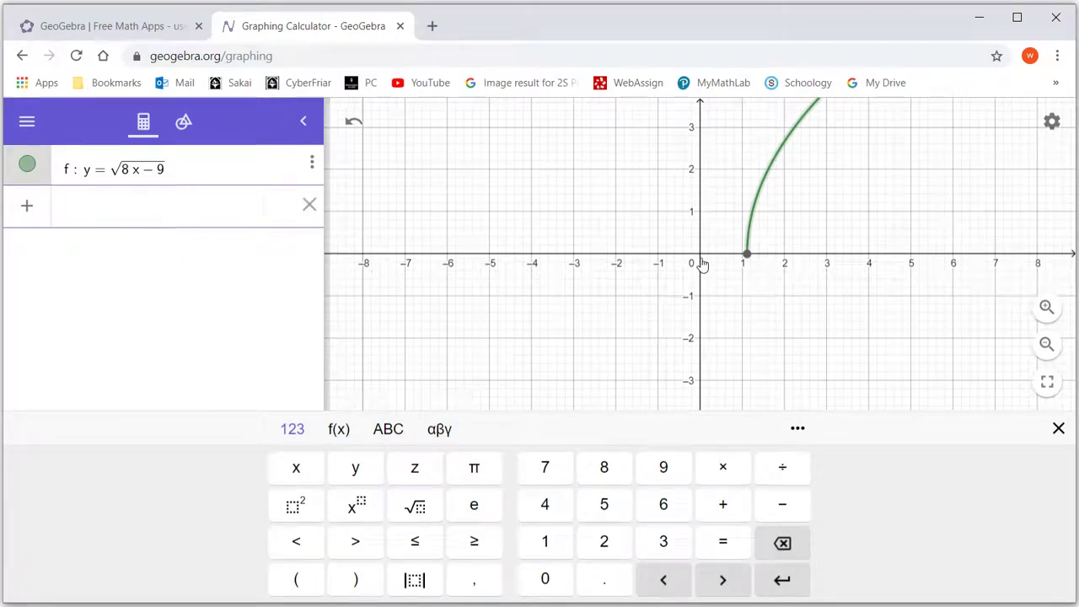
# Pan the graph to show more of the curve, then briefly check WebAssign and return
pyautogui.moveTo(702, 266); pyautogui.dragTo(471, 413)
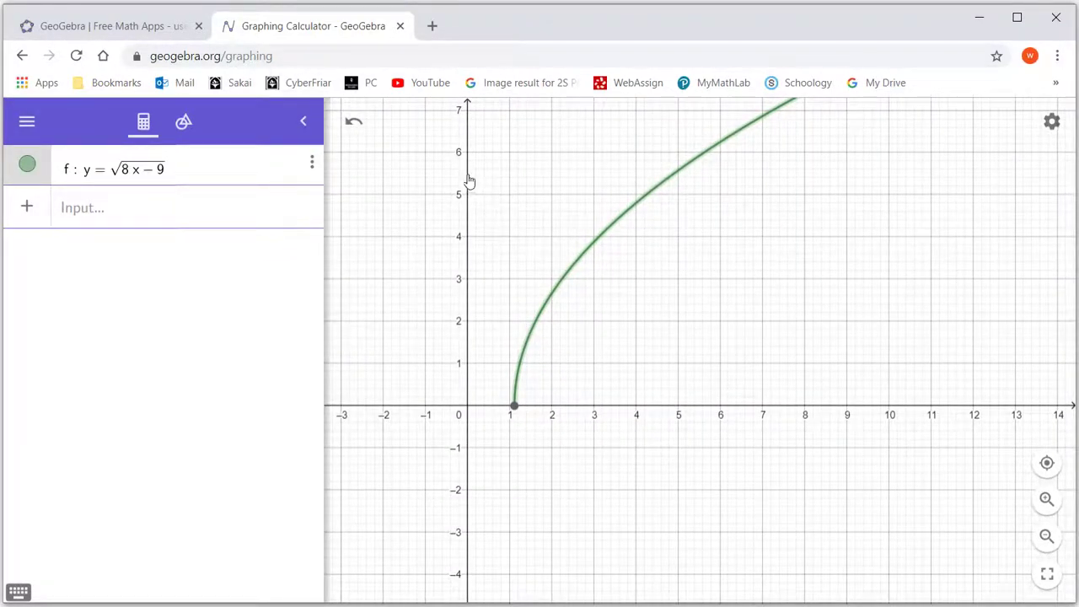
pyautogui.moveTo(467, 186); pyautogui.dragTo(469, 204)
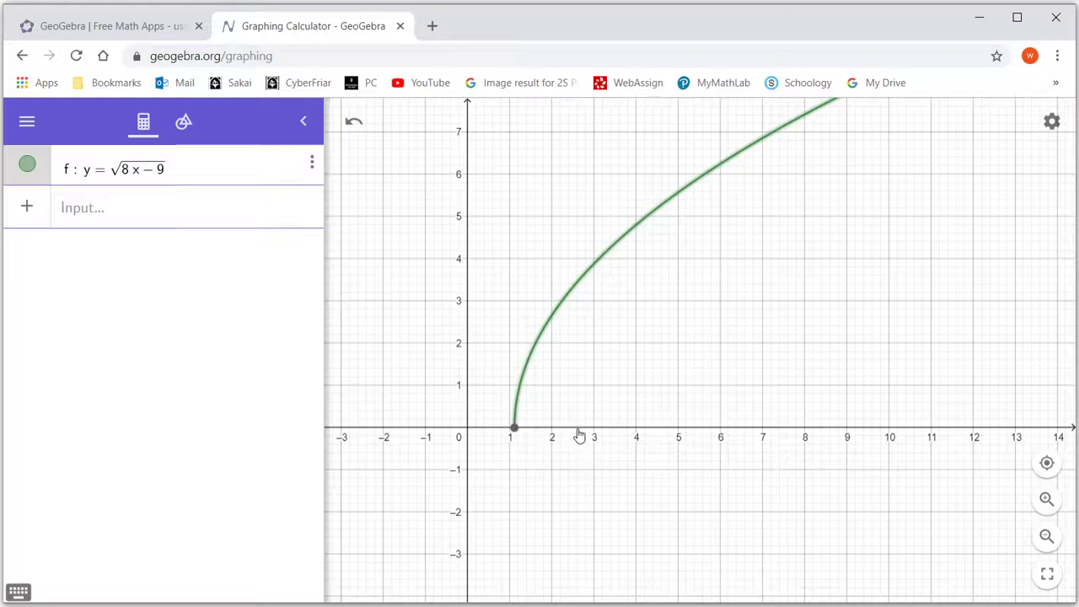
pyautogui.click(978, 18)
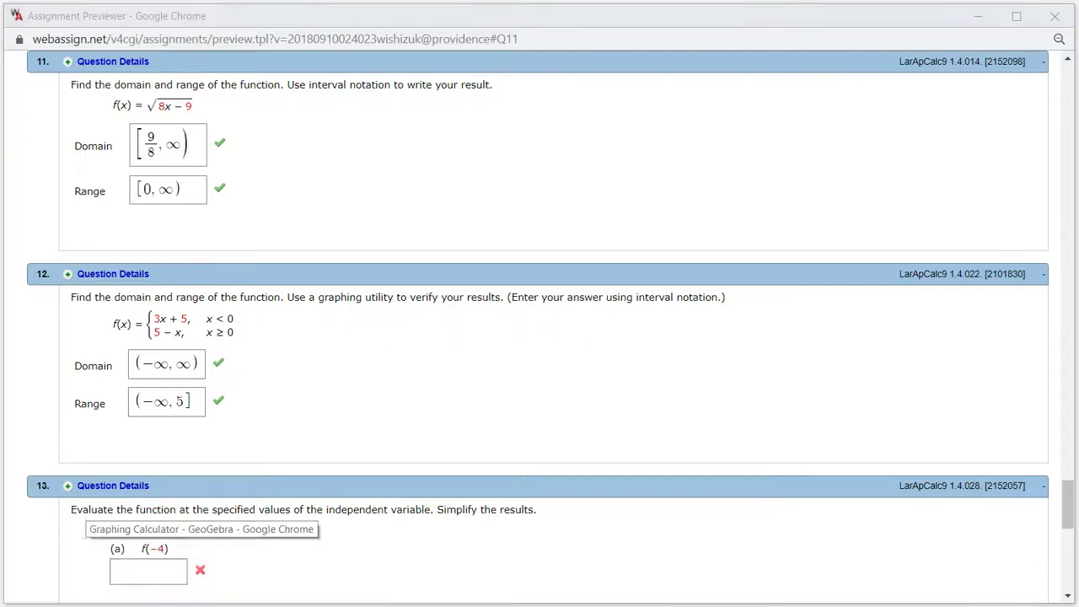
pyautogui.click(169, 578)
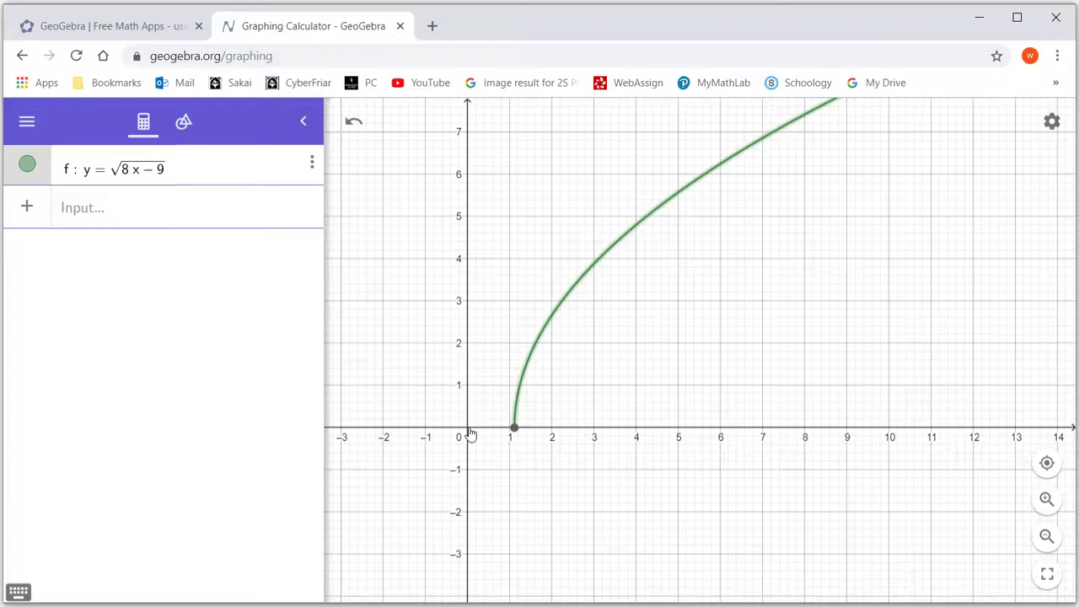
# Mark the curve's starting point near x = 1.125 on the x-axis and pan further up
pyautogui.click(512, 426)
pyautogui.click(470, 226)
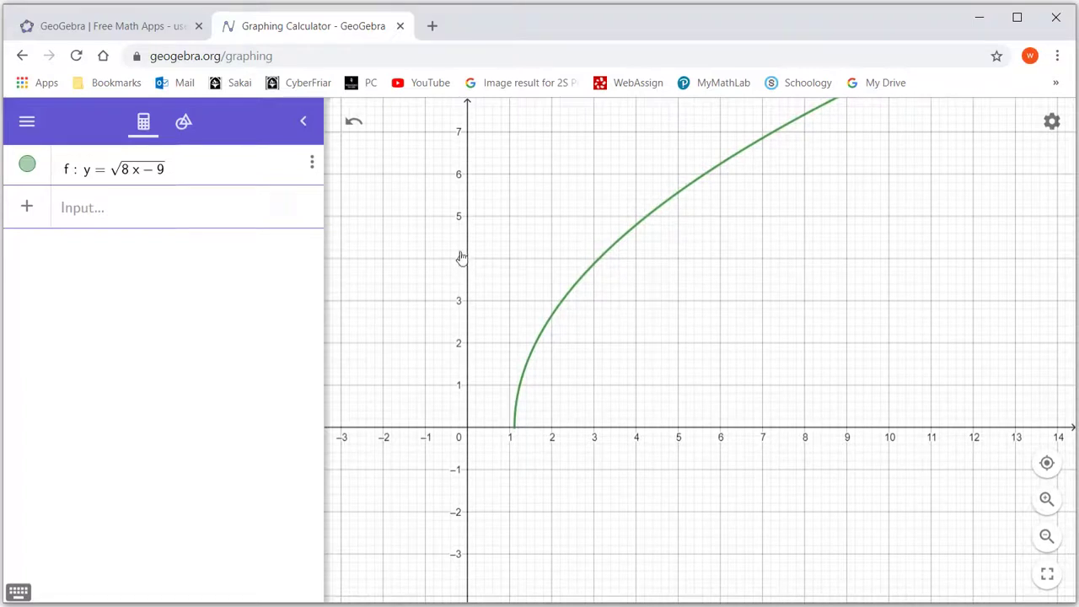
pyautogui.moveTo(462, 257); pyautogui.dragTo(425, 357)
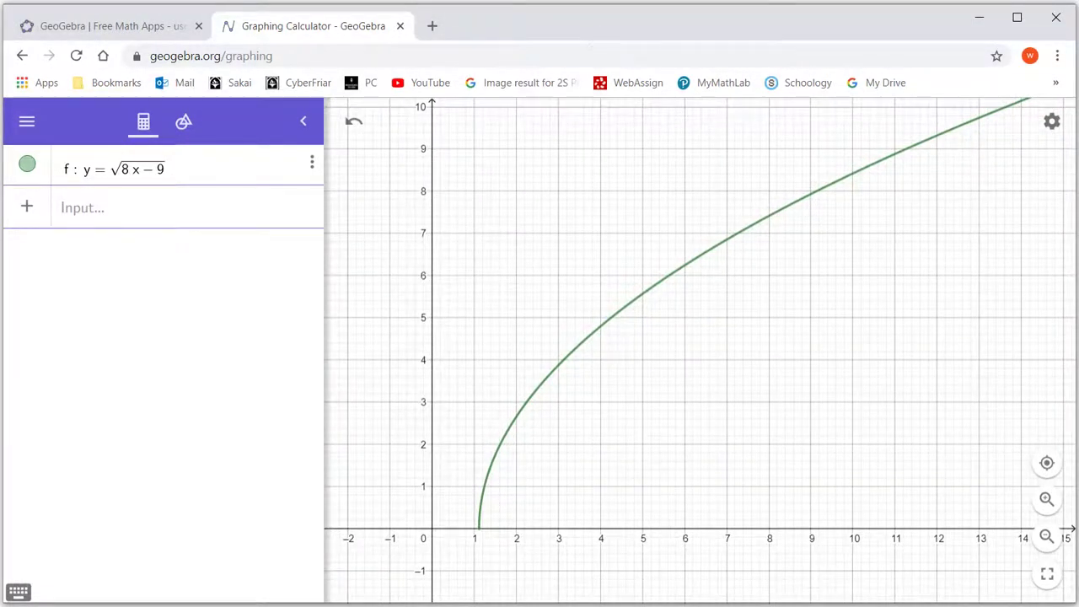
pyautogui.click(979, 18)
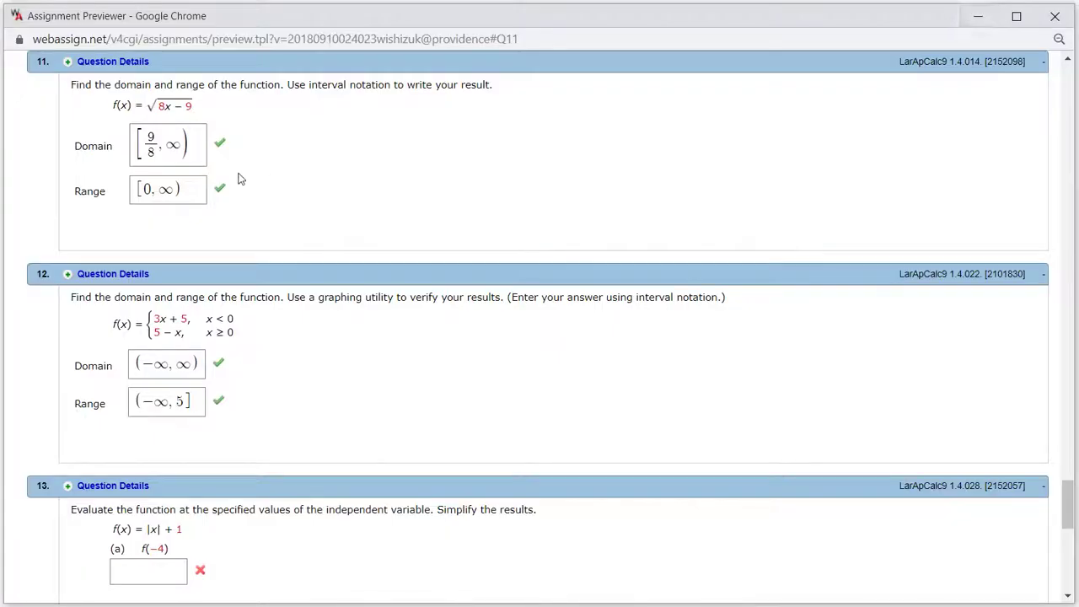